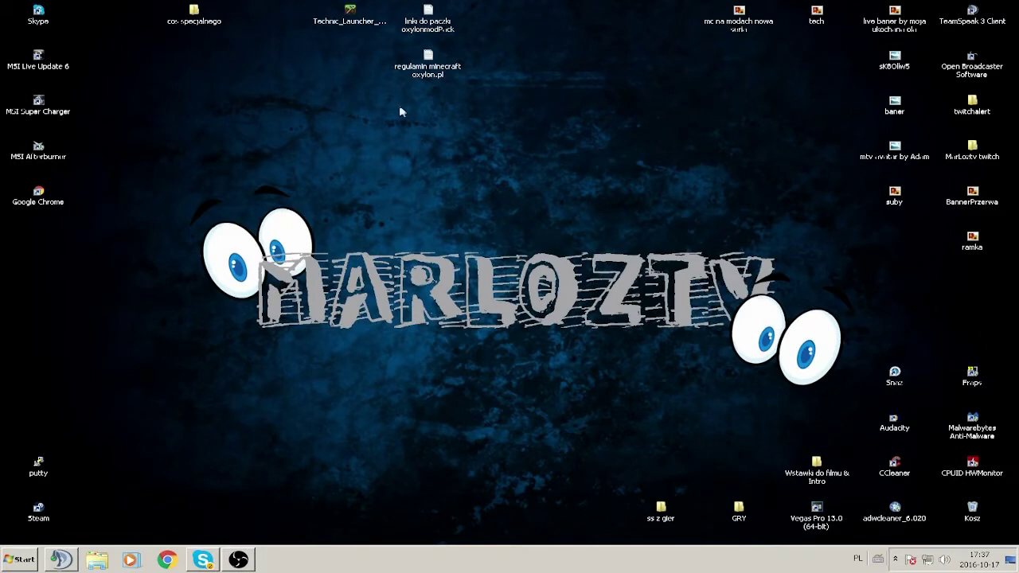
{"action": "left_click_drag", "start_coordinate": [321, 64], "coordinate": [731, 387]}
{"action": "left_click", "coordinate": [419, 148]}
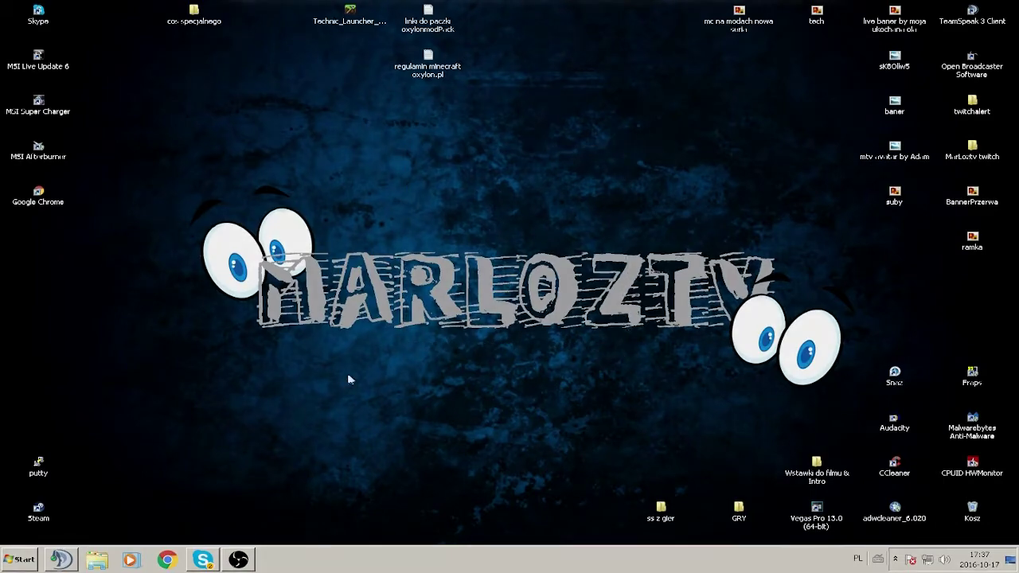
{"action": "left_click_drag", "start_coordinate": [318, 75], "coordinate": [801, 440]}
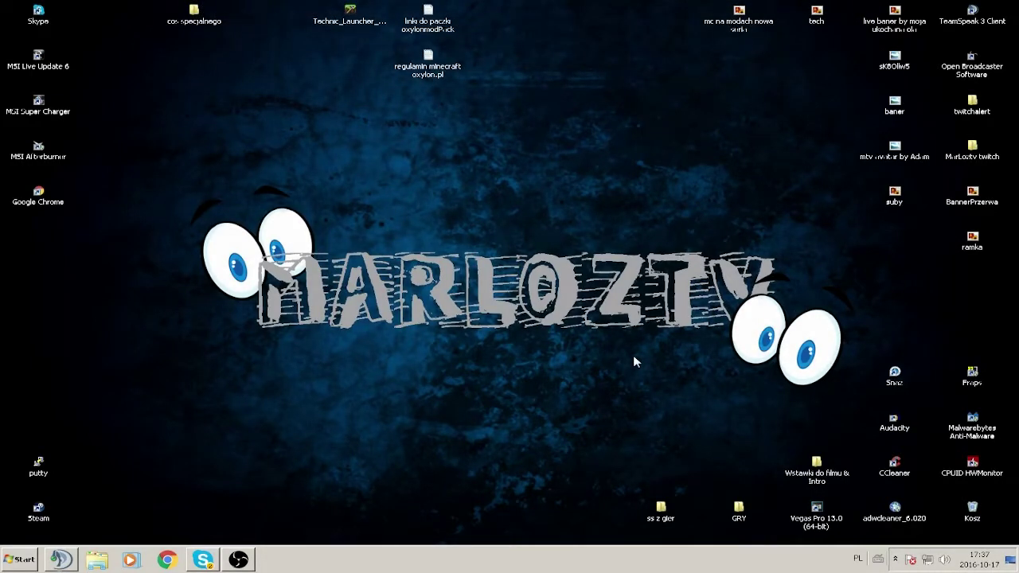
{"action": "left_click_drag", "start_coordinate": [154, 216], "coordinate": [860, 399]}
{"action": "left_click_drag", "start_coordinate": [161, 218], "coordinate": [834, 390]}
{"action": "left_click_drag", "start_coordinate": [189, 208], "coordinate": [930, 429]}
{"action": "left_click", "coordinate": [881, 410]}
{"action": "left_click_drag", "start_coordinate": [363, 207], "coordinate": [815, 379]}
{"action": "left_click_drag", "start_coordinate": [391, 223], "coordinate": [510, 303]}
{"action": "left_click_drag", "start_coordinate": [317, 127], "coordinate": [729, 396]}
{"action": "left_click_drag", "start_coordinate": [339, 156], "coordinate": [492, 254]}
{"action": "right_click", "coordinate": [527, 206]}
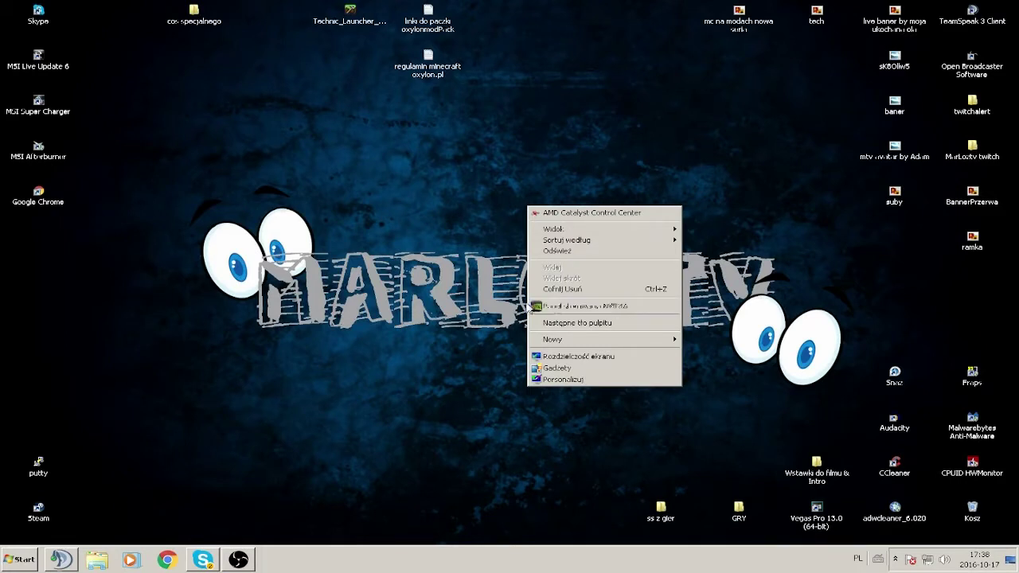
{"action": "left_click", "coordinate": [588, 309]}
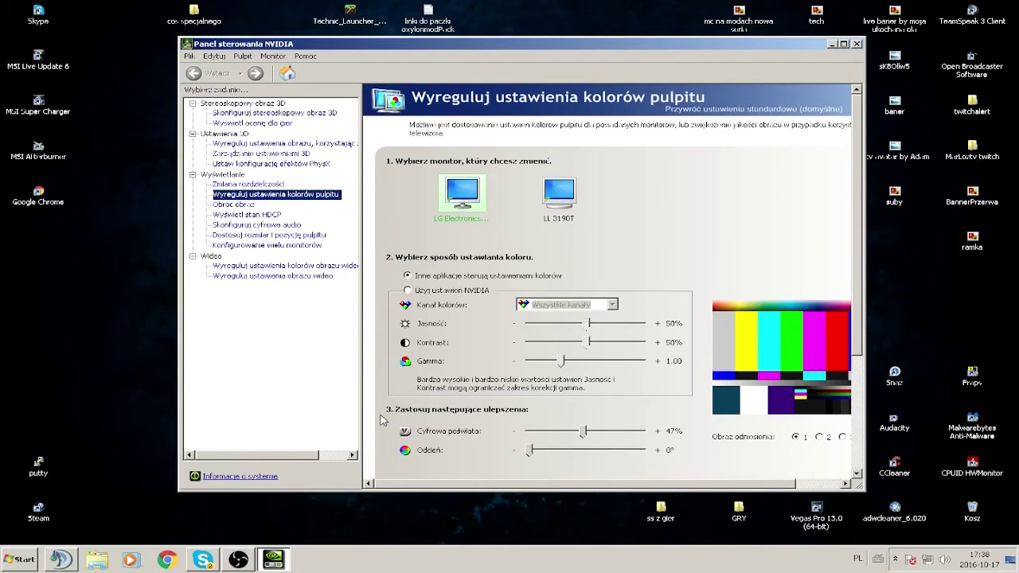
{"action": "scroll", "coordinate": [384, 420], "scroll_direction": "down", "scroll_amount": 1}
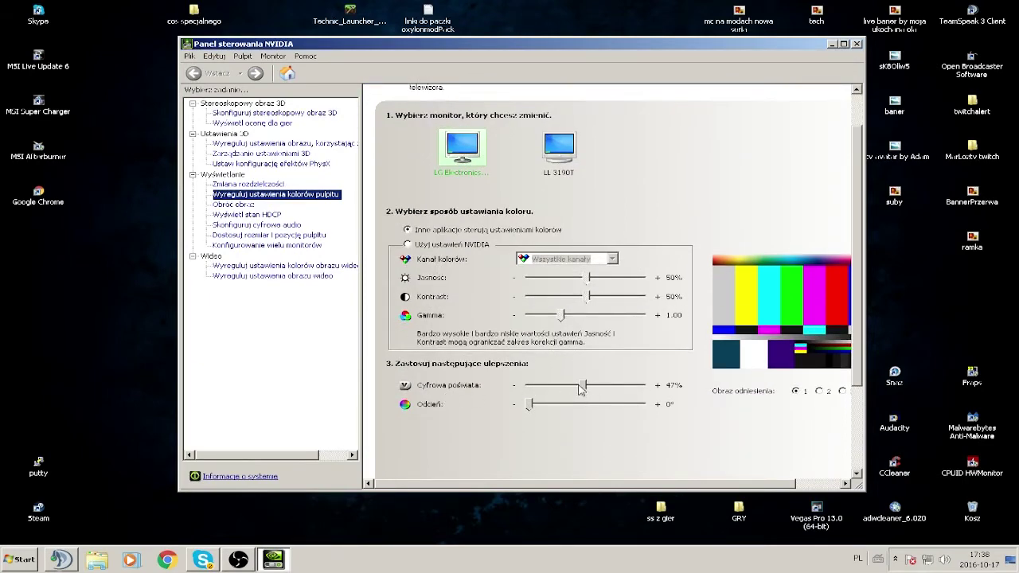
{"action": "left_click_drag", "start_coordinate": [582, 387], "coordinate": [648, 392]}
{"action": "left_click", "coordinate": [820, 391]}
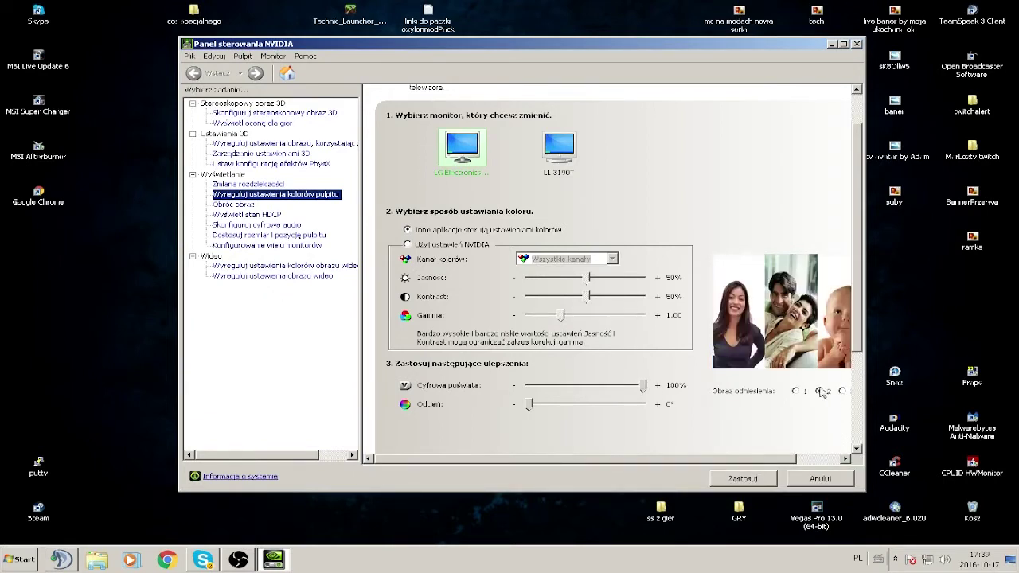
{"action": "mouse_move", "coordinate": [646, 390]}
{"action": "left_mouse_down"}
{"action": "mouse_move", "coordinate": [608, 395]}
{"action": "mouse_move", "coordinate": [627, 407]}
{"action": "mouse_move", "coordinate": [532, 407]}
{"action": "mouse_move", "coordinate": [667, 406]}
{"action": "mouse_move", "coordinate": [416, 407]}
{"action": "mouse_move", "coordinate": [683, 410]}
{"action": "mouse_move", "coordinate": [497, 393]}
{"action": "mouse_move", "coordinate": [644, 386]}
{"action": "left_mouse_up"}
{"action": "left_click", "coordinate": [768, 479]}
{"action": "left_click", "coordinate": [852, 44]}
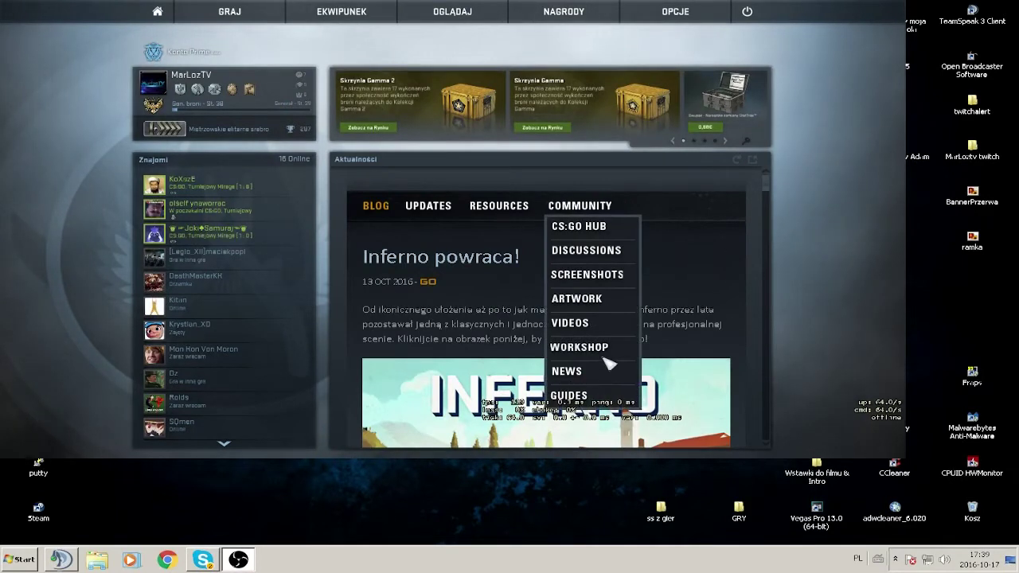
- Start a local match with bots on Dust II at the lowest bot difficulty and join the counter-terrorists
{"action": "mouse_move", "coordinate": [231, 14]}
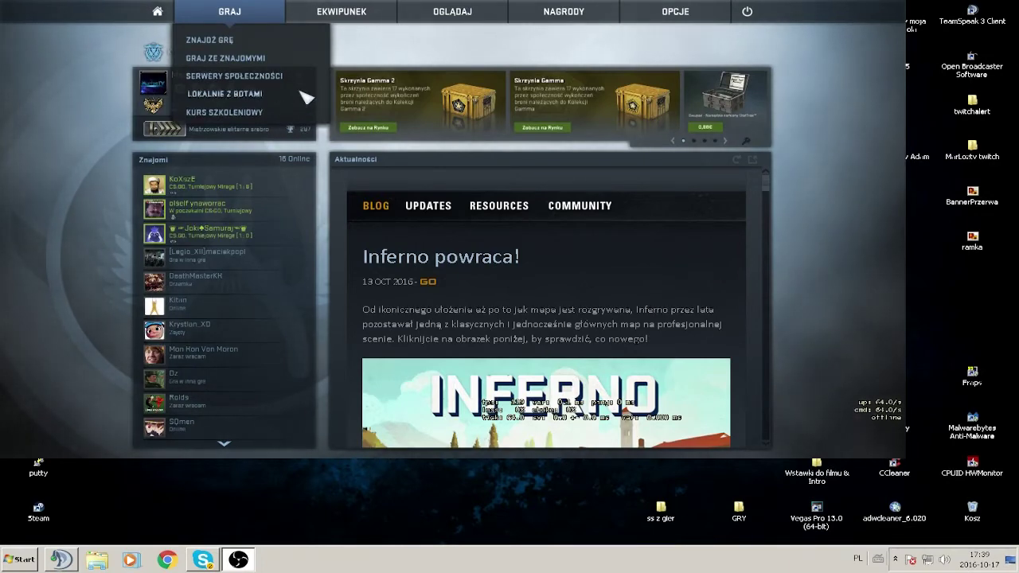
{"action": "left_click", "coordinate": [269, 96]}
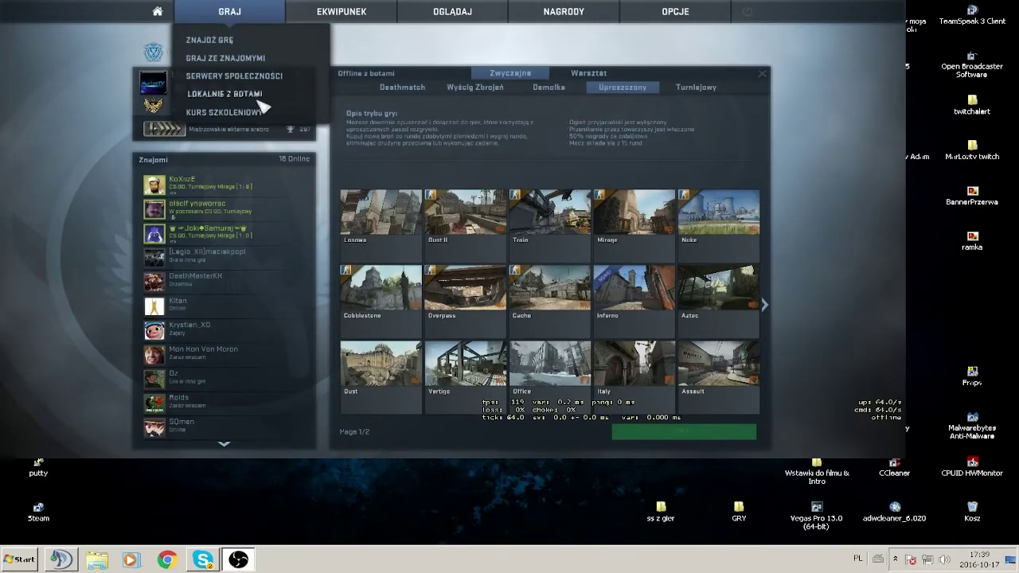
{"action": "left_click", "coordinate": [442, 216]}
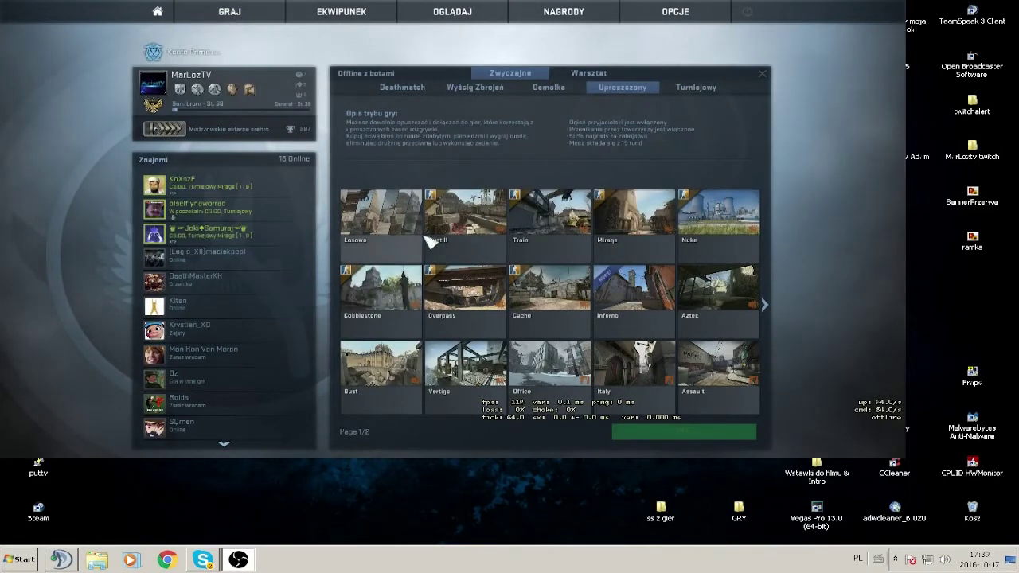
{"action": "left_click", "coordinate": [730, 435]}
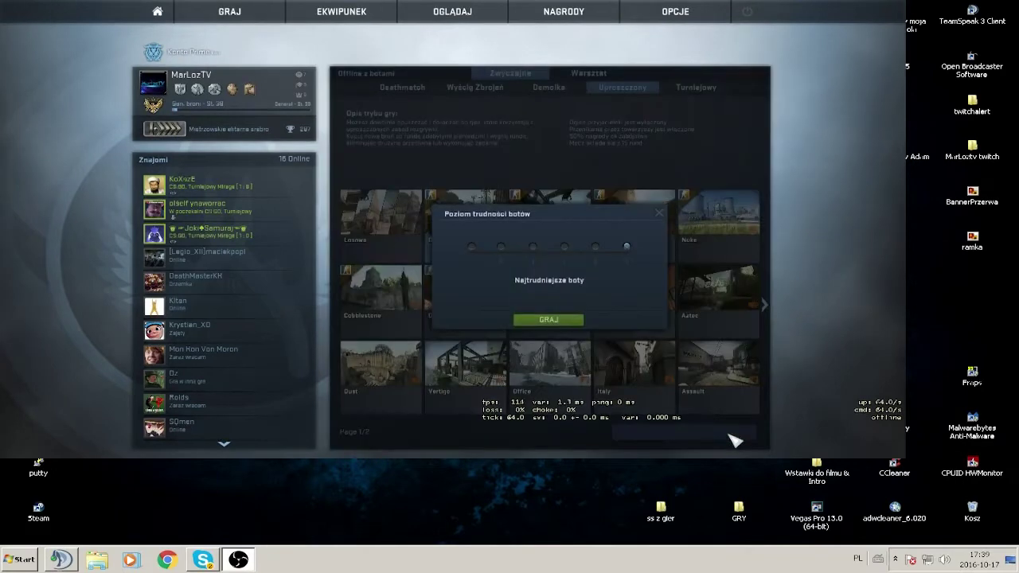
{"action": "left_click", "coordinate": [474, 249]}
{"action": "left_click", "coordinate": [557, 323]}
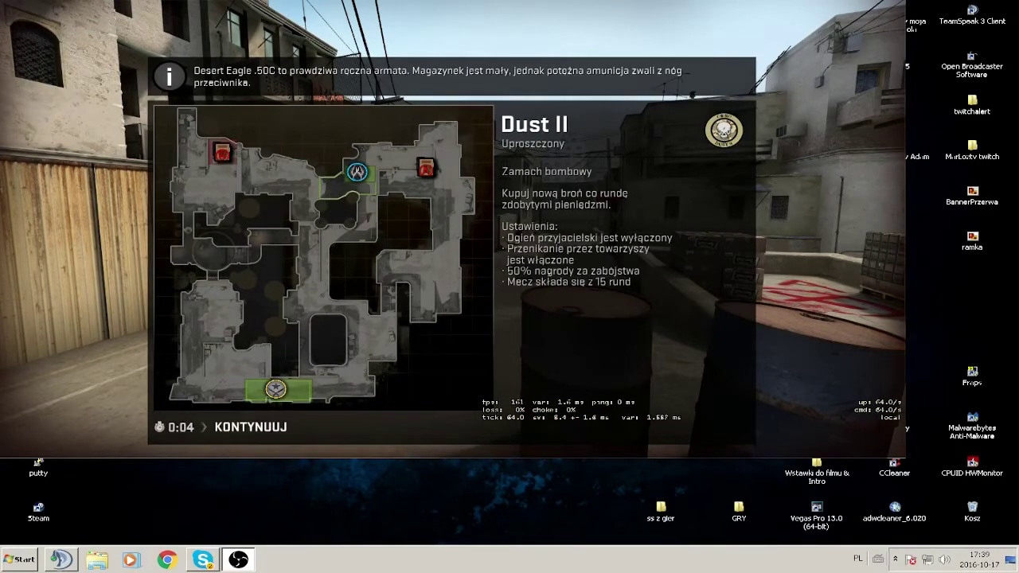
{"action": "key", "text": "Return"}
{"action": "left_click", "coordinate": [449, 230]}
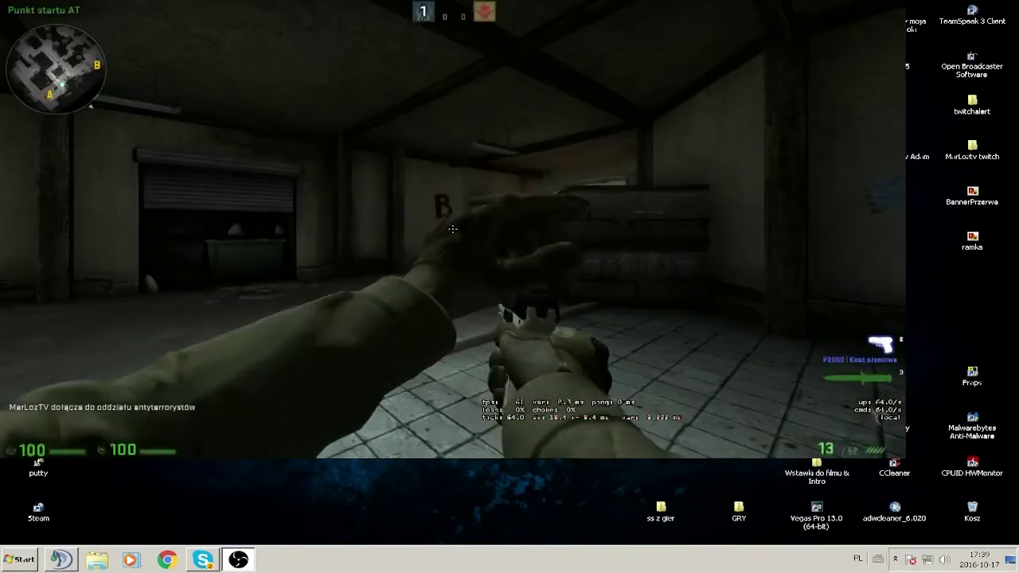
- Examine the in-game colours around the counter-terrorist spawn, switching between the knife and the P2000 pistol
{"action": "key", "text": "3"}
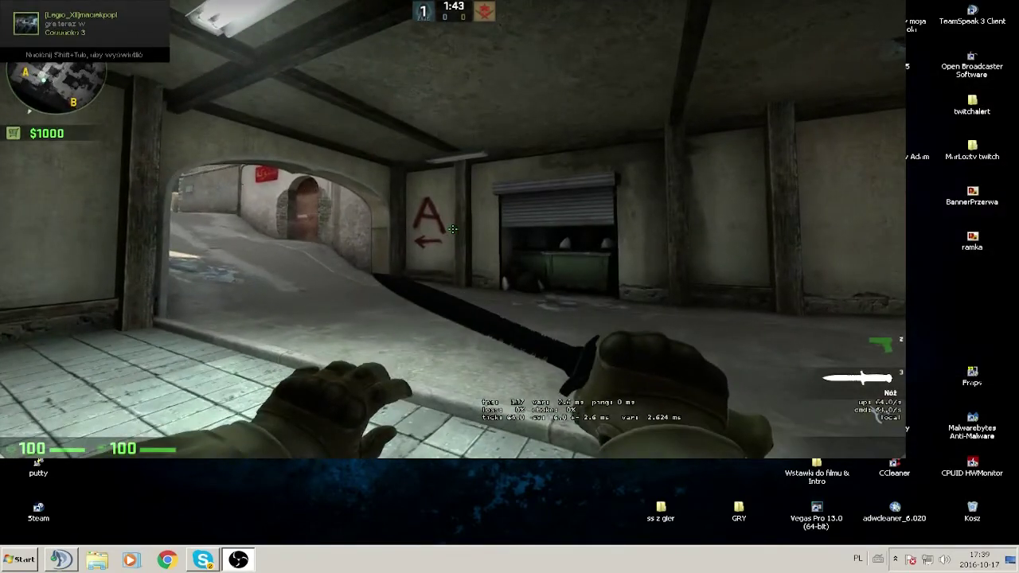
{"action": "key", "text": "w"}
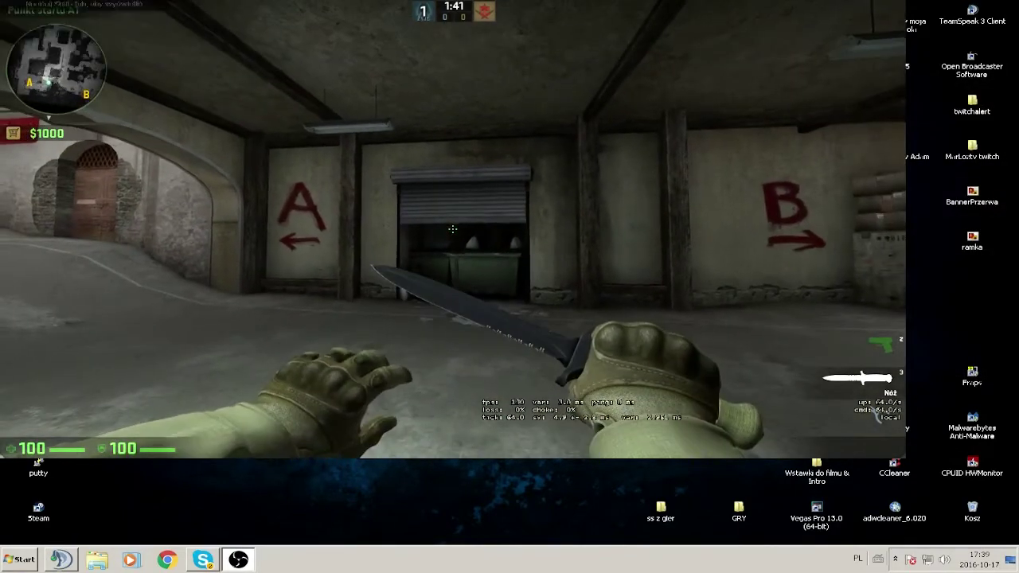
{"action": "key", "text": "w"}
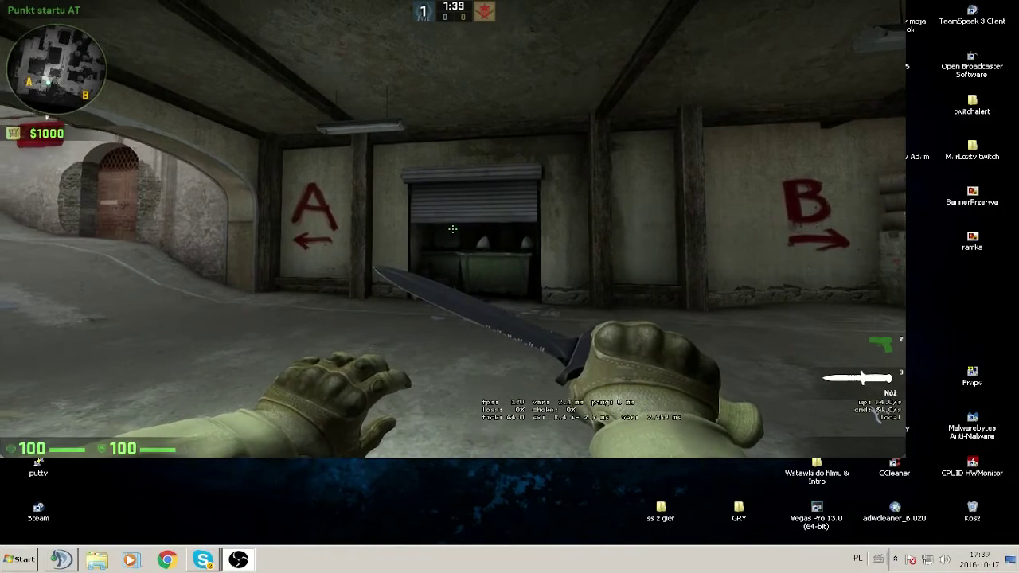
{"action": "left_click", "coordinate": [453, 229]}
{"action": "left_click", "coordinate": [452, 229]}
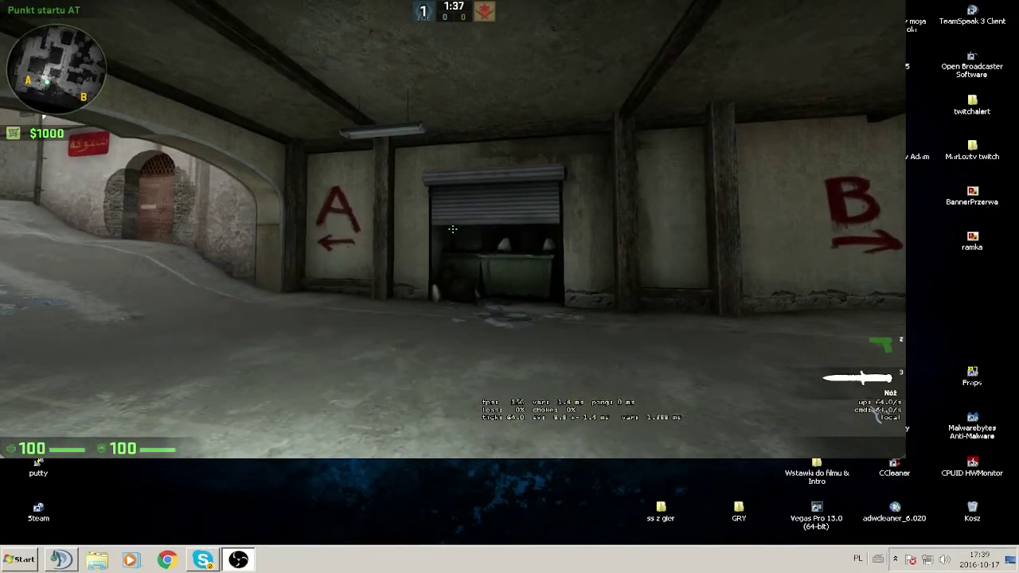
{"action": "key", "text": "2"}
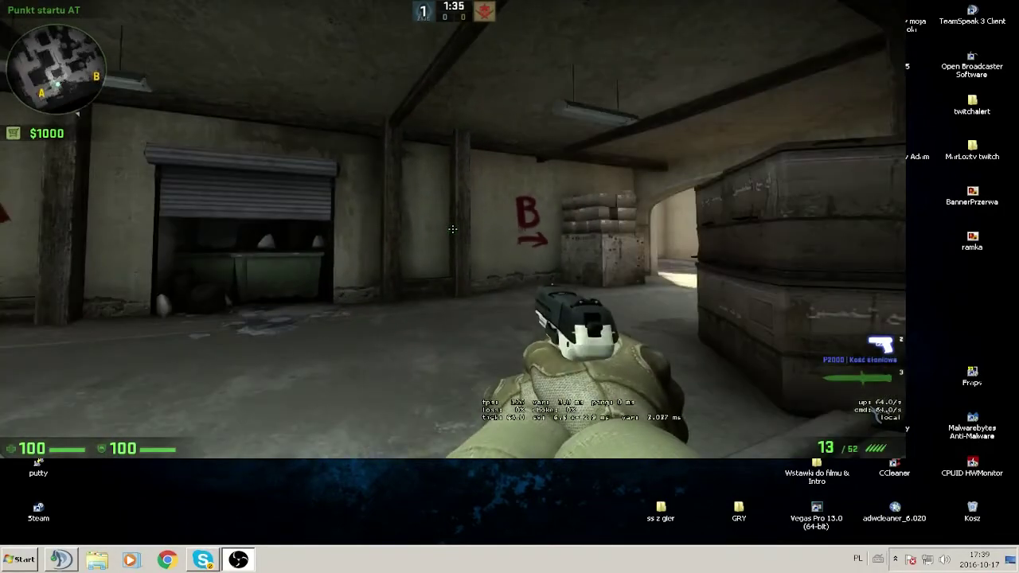
{"action": "key", "text": "3"}
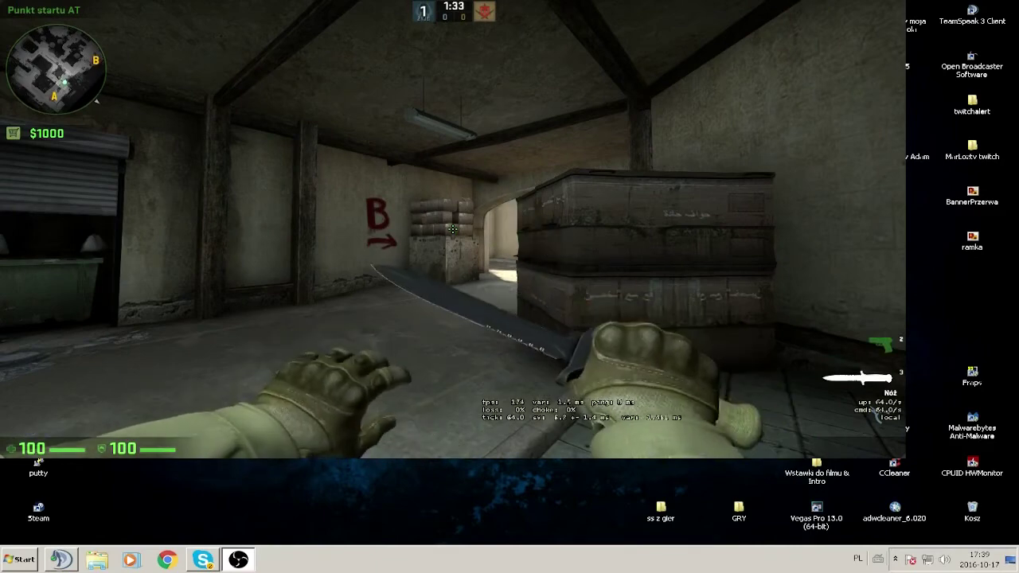
{"action": "key", "text": "2"}
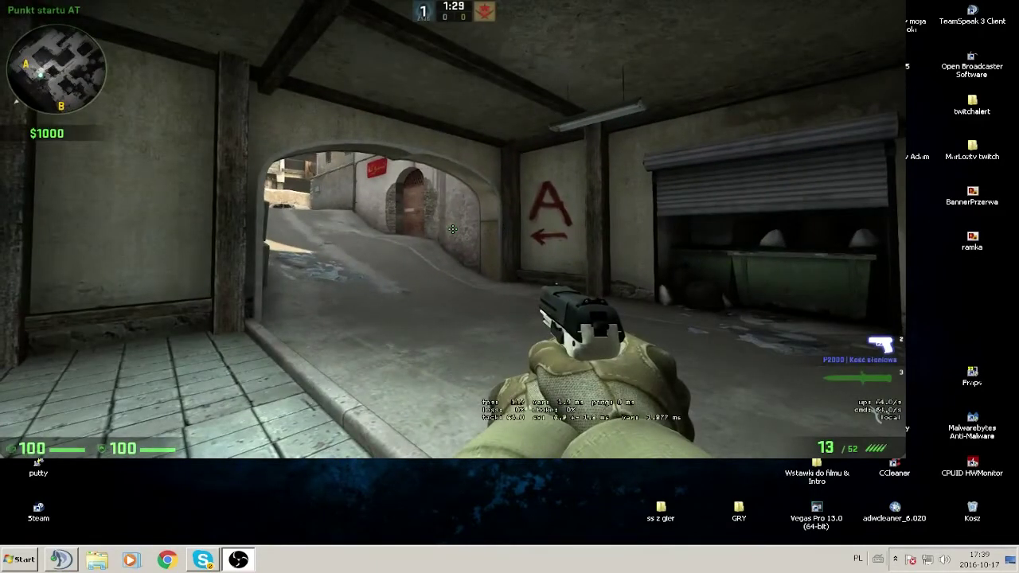
{"action": "key", "text": "3"}
{"action": "key", "text": "2"}
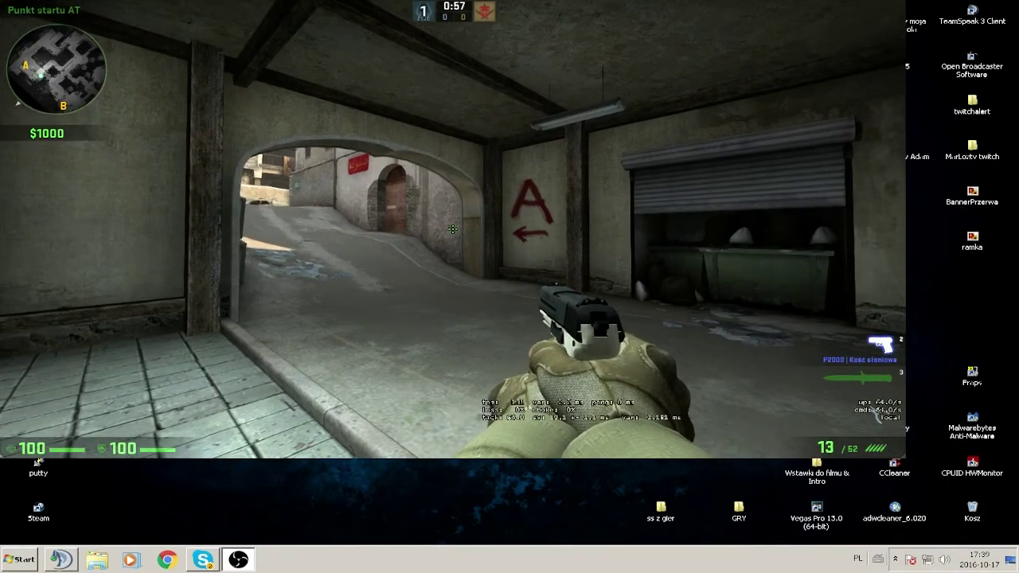
- Leave the match with the console command disconnect and exit the game
{"action": "key", "text": "grave"}
{"action": "key", "text": "grave"}
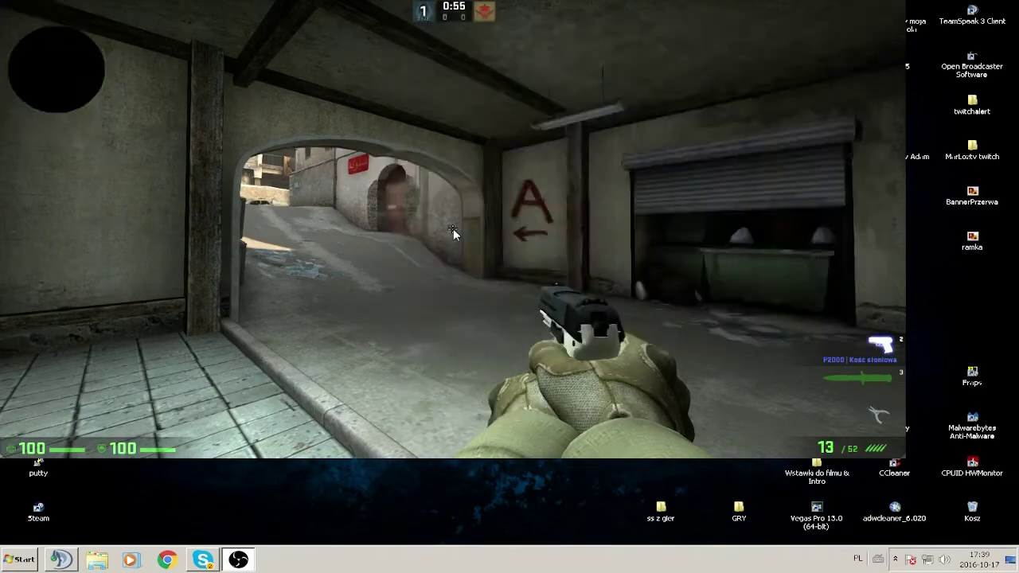
{"action": "key", "text": "grave"}
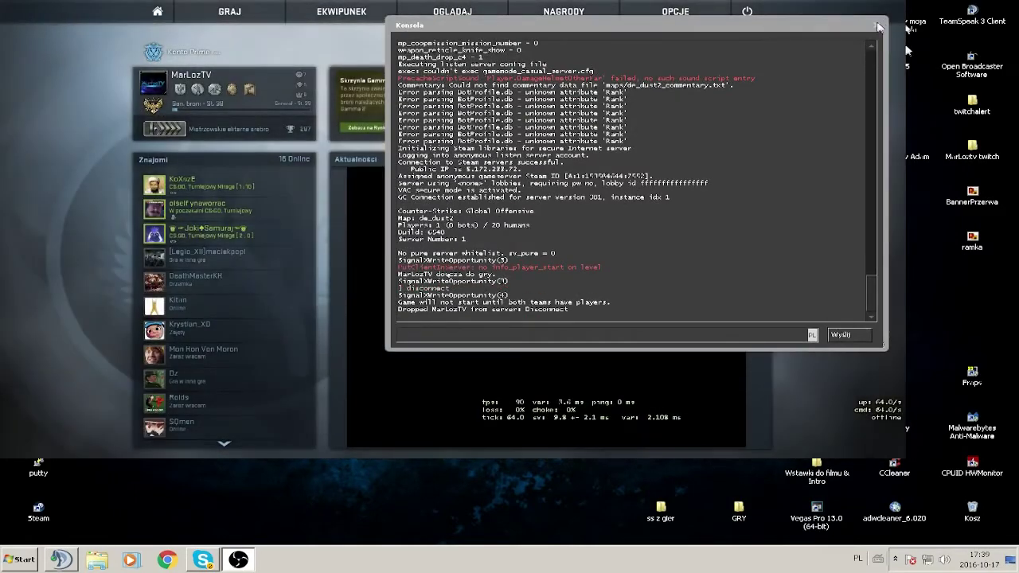
{"action": "left_click", "coordinate": [878, 25]}
{"action": "left_click", "coordinate": [747, 11]}
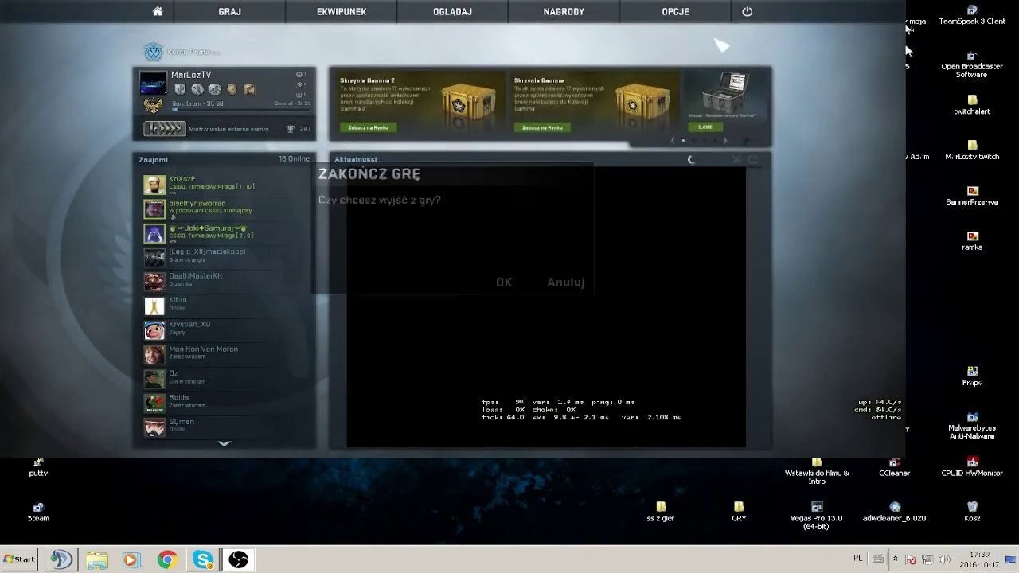
{"action": "left_click", "coordinate": [504, 282]}
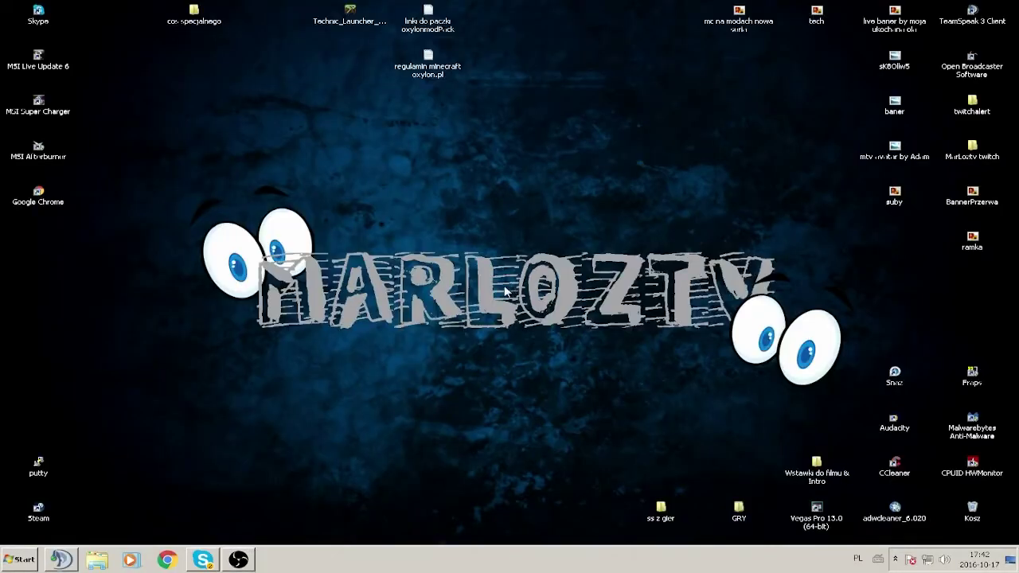
{"action": "right_click", "coordinate": [503, 284]}
{"action": "left_click", "coordinate": [575, 388]}
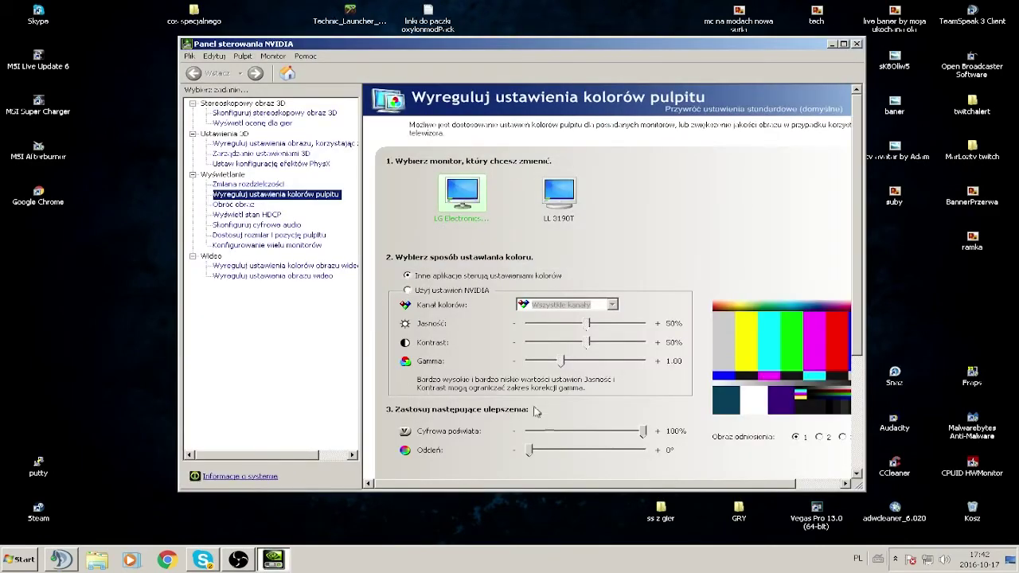
{"action": "left_click_drag", "start_coordinate": [643, 432], "coordinate": [573, 443]}
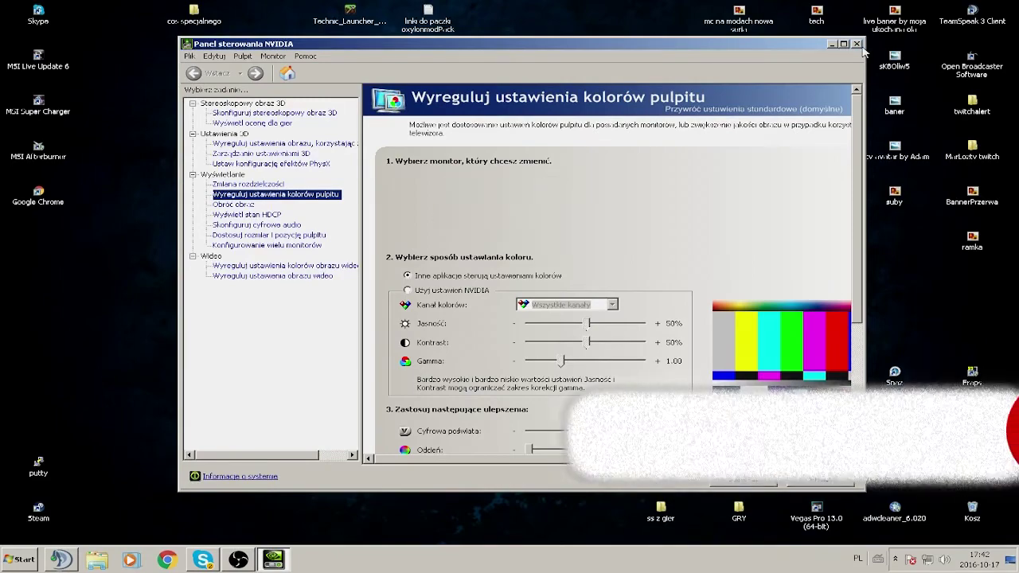
{"action": "left_click", "coordinate": [857, 44]}
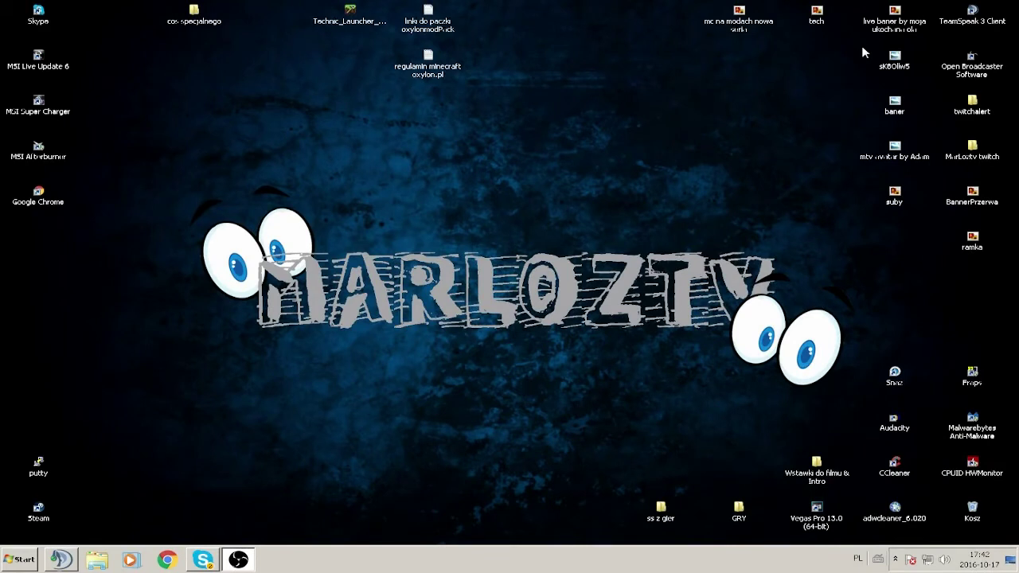
{"action": "left_click_drag", "start_coordinate": [400, 177], "coordinate": [237, 23]}
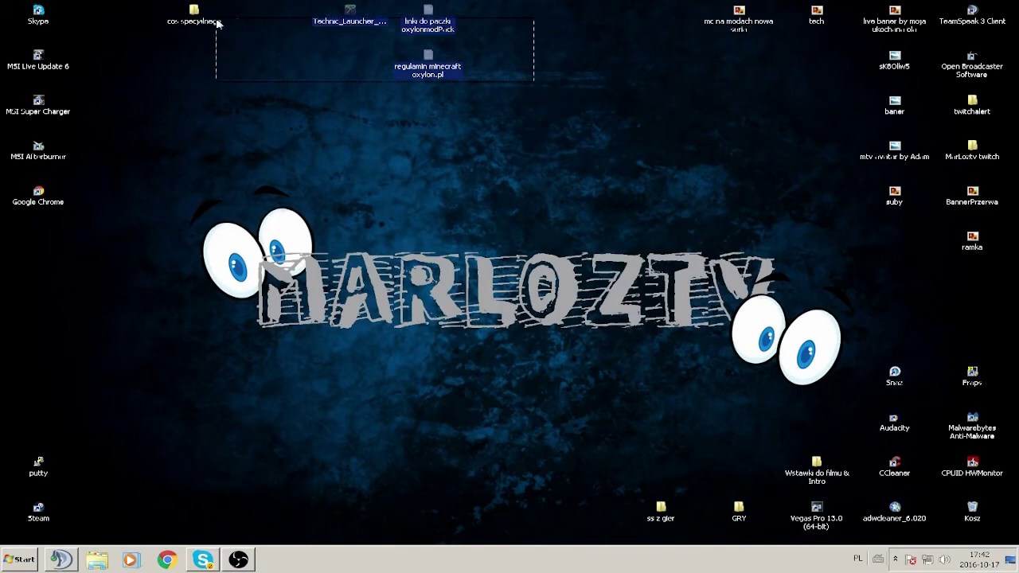
{"action": "mouse_move", "coordinate": [14, 2]}
{"action": "left_mouse_down"}
{"action": "mouse_move", "coordinate": [846, 307]}
{"action": "mouse_move", "coordinate": [1018, 543]}
{"action": "mouse_move", "coordinate": [444, 311]}
{"action": "left_mouse_up"}
{"action": "left_click", "coordinate": [444, 311]}
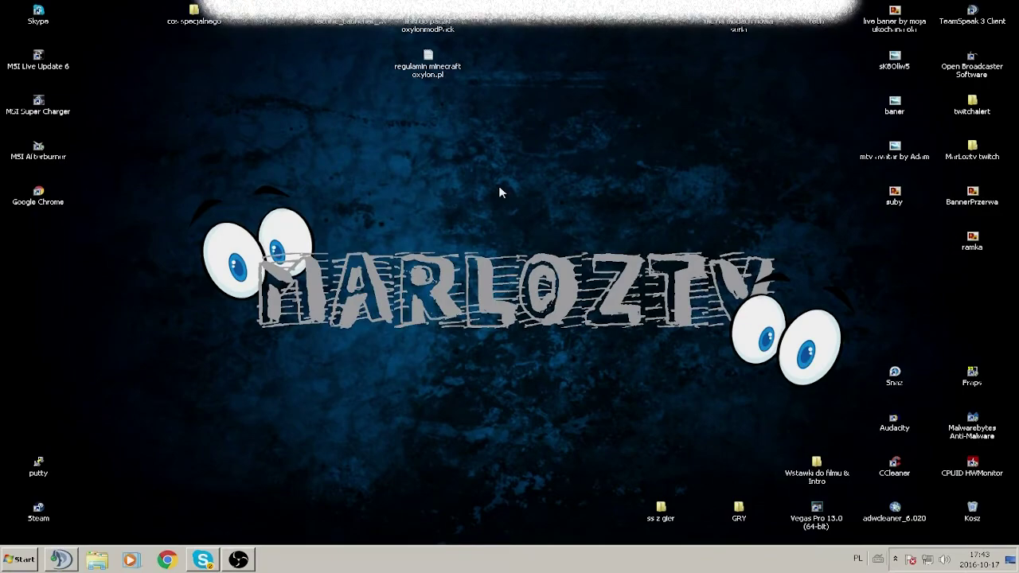
- Check the late-October 2016 dates in the system calendar and close it
{"action": "left_click", "coordinate": [979, 560]}
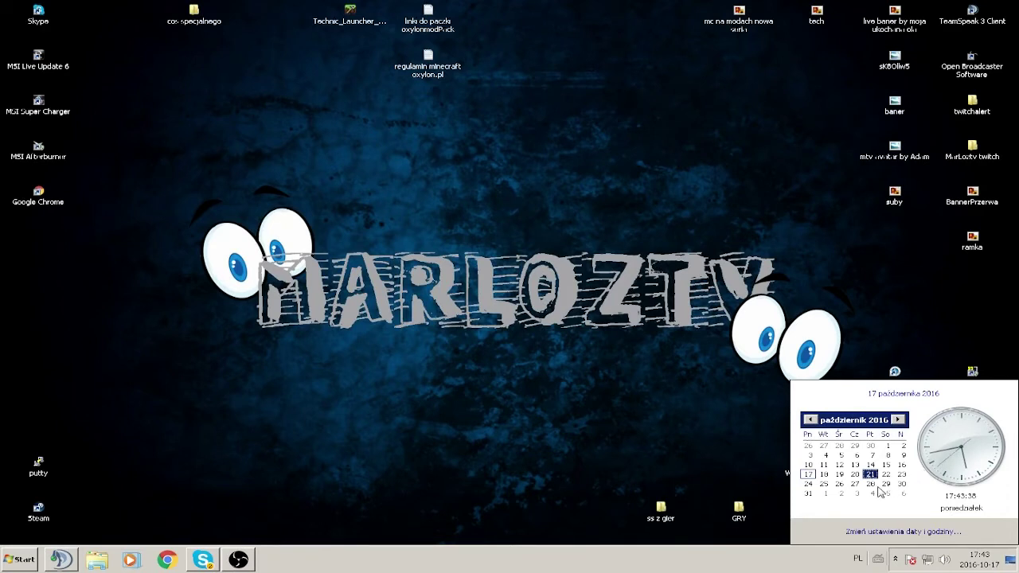
{"action": "left_click", "coordinate": [871, 486]}
{"action": "left_click", "coordinate": [534, 268]}
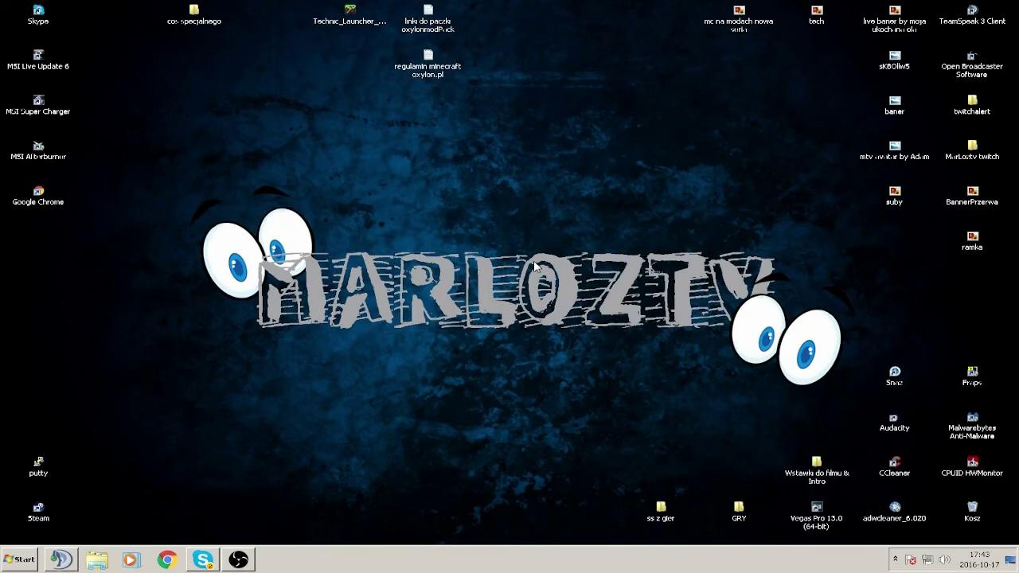
{"action": "left_click_drag", "start_coordinate": [472, 245], "coordinate": [846, 398]}
{"action": "left_click_drag", "start_coordinate": [811, 321], "coordinate": [227, 154]}
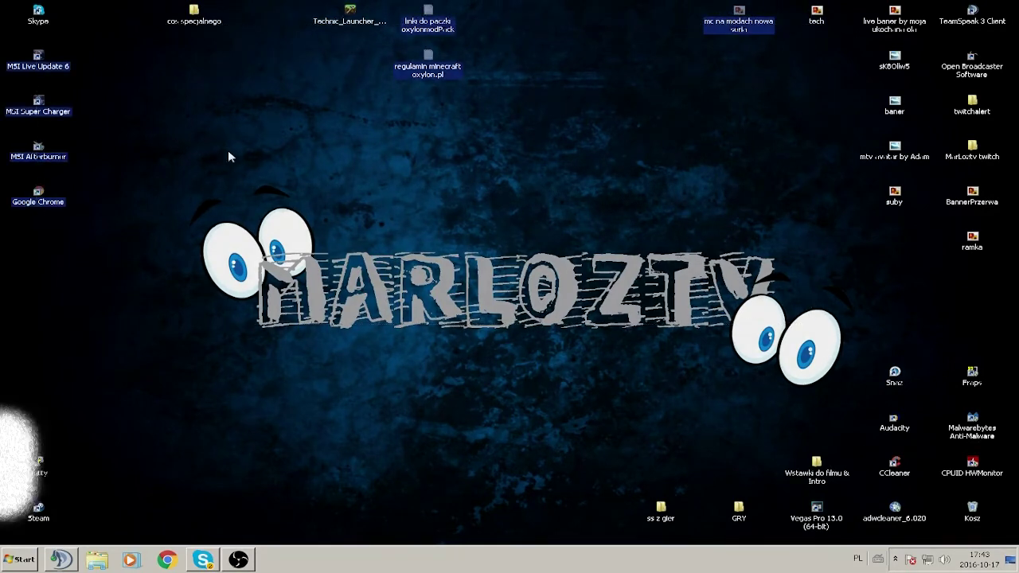
{"action": "left_click", "coordinate": [228, 155]}
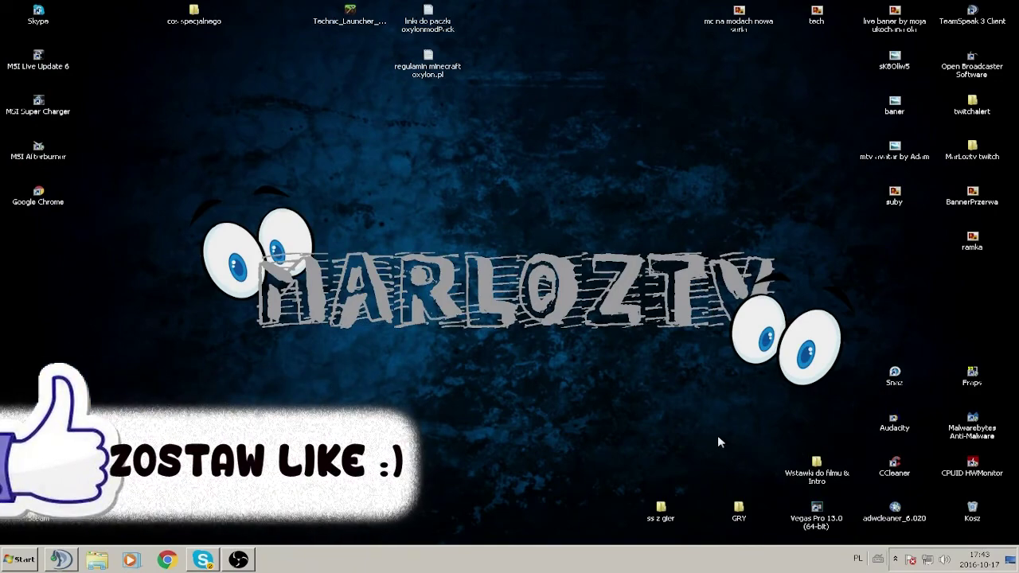